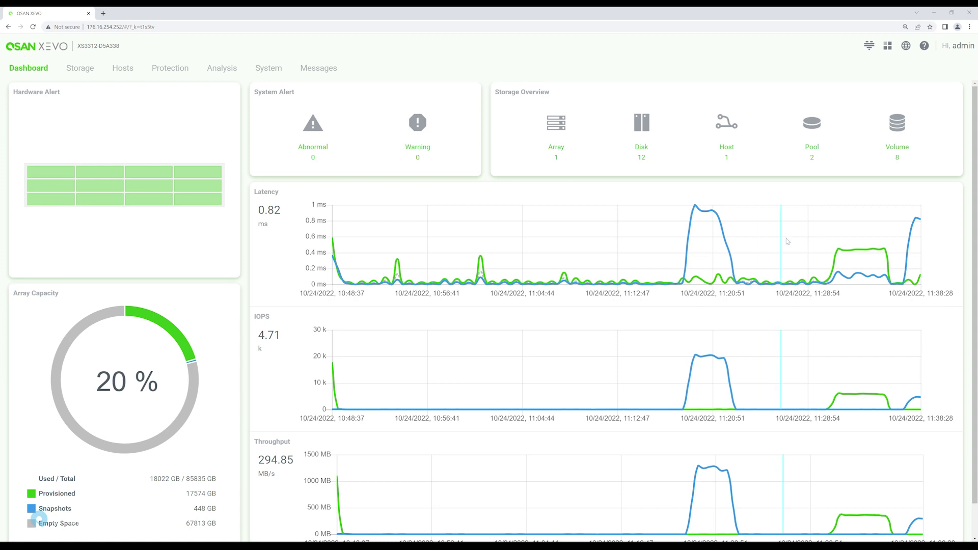
{"action": "mouse_move", "coordinate": [858, 253]}
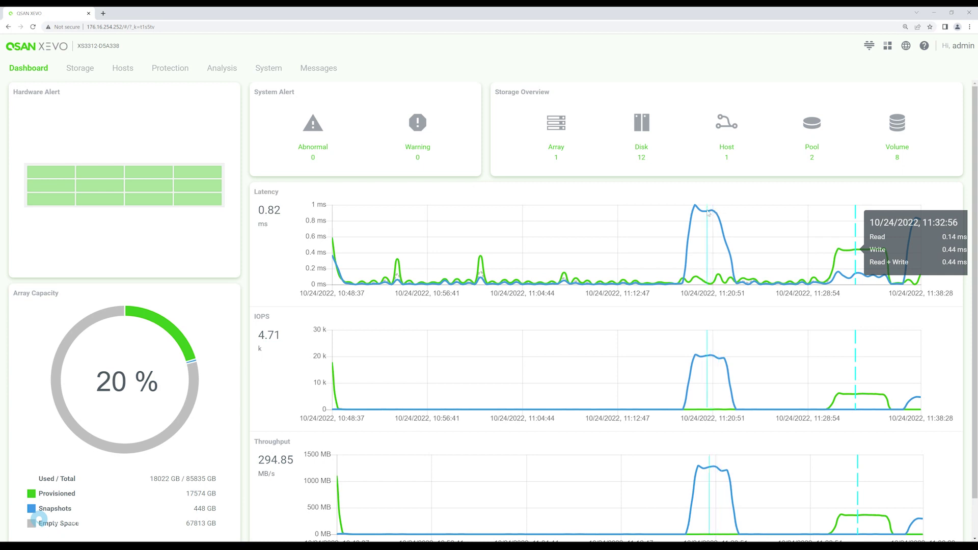
{"action": "scroll", "coordinate": [708, 194], "scroll_direction": "down", "scroll_amount": 1}
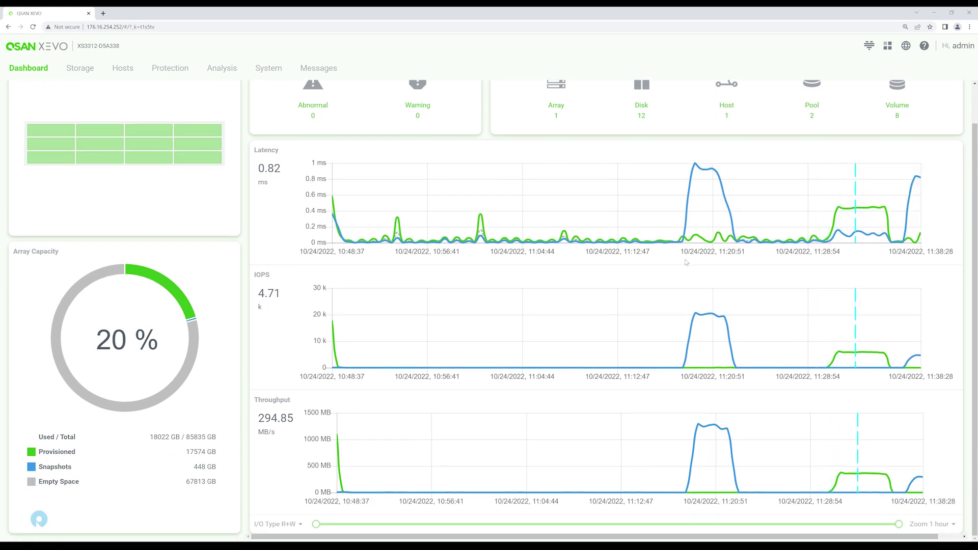
{"action": "mouse_move", "coordinate": [860, 216]}
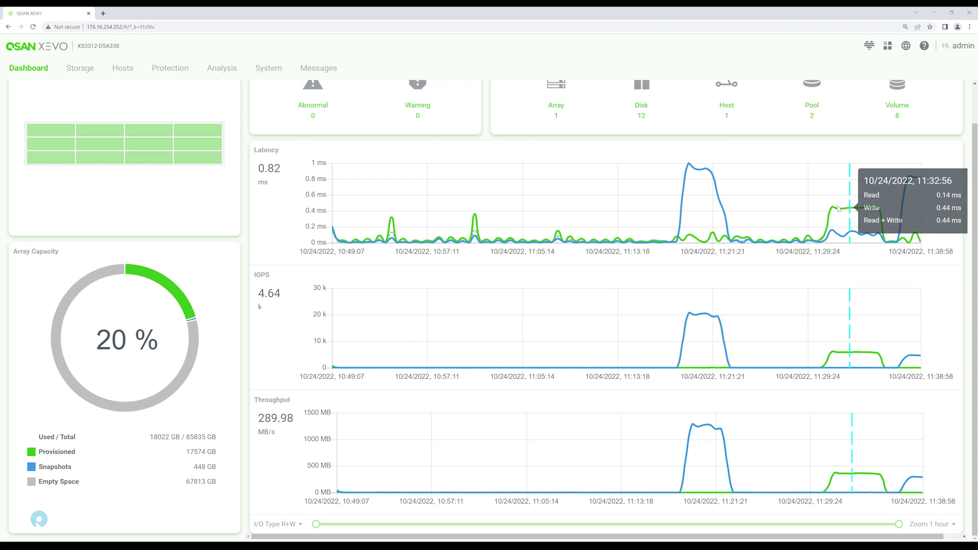
{"action": "mouse_move", "coordinate": [772, 372]}
{"action": "mouse_move", "coordinate": [835, 490]}
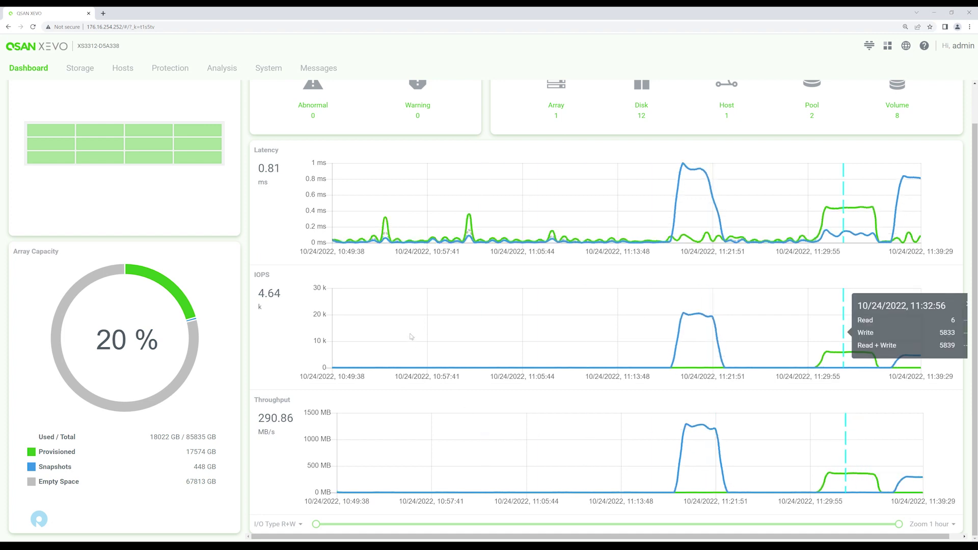
{"action": "scroll", "coordinate": [279, 294], "scroll_direction": "up", "scroll_amount": 1}
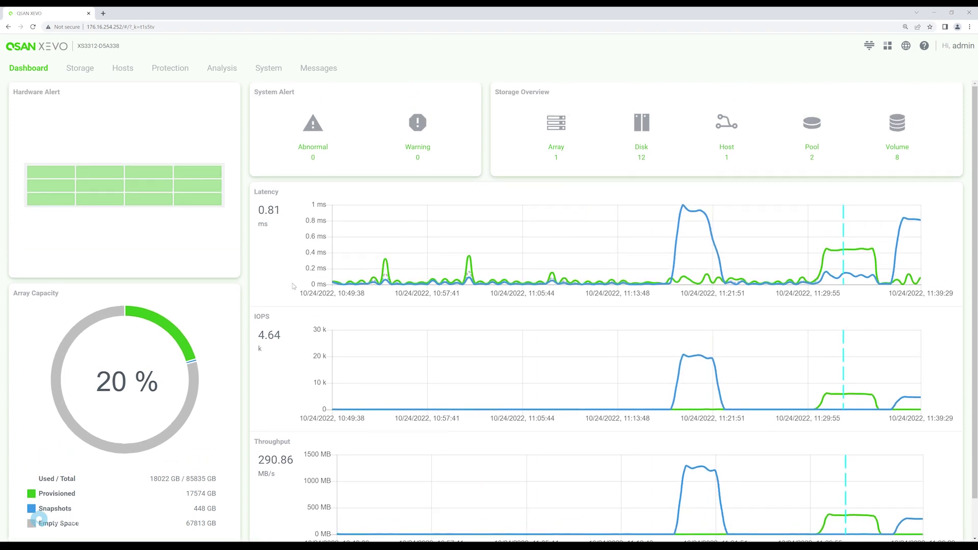
Compare Pool_02 and Pool_01 on the Storage page, ending on Pool_01's 41% usage and four volumes
{"action": "left_click", "coordinate": [79, 69]}
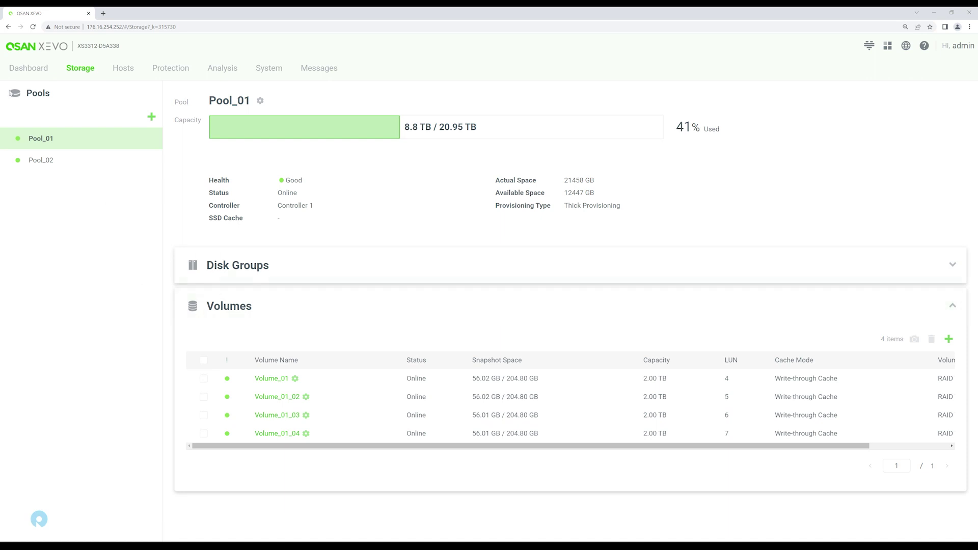
{"action": "left_click", "coordinate": [51, 158]}
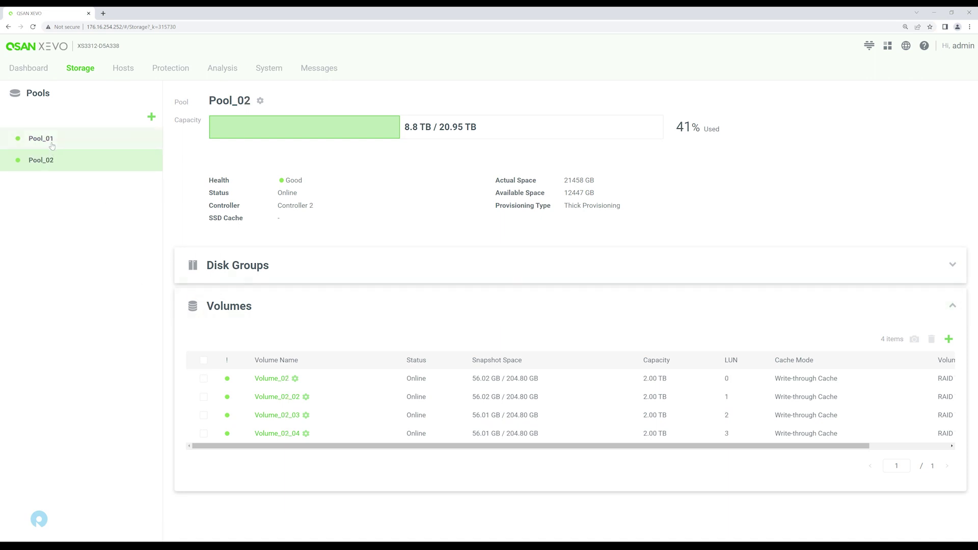
{"action": "left_click", "coordinate": [52, 144]}
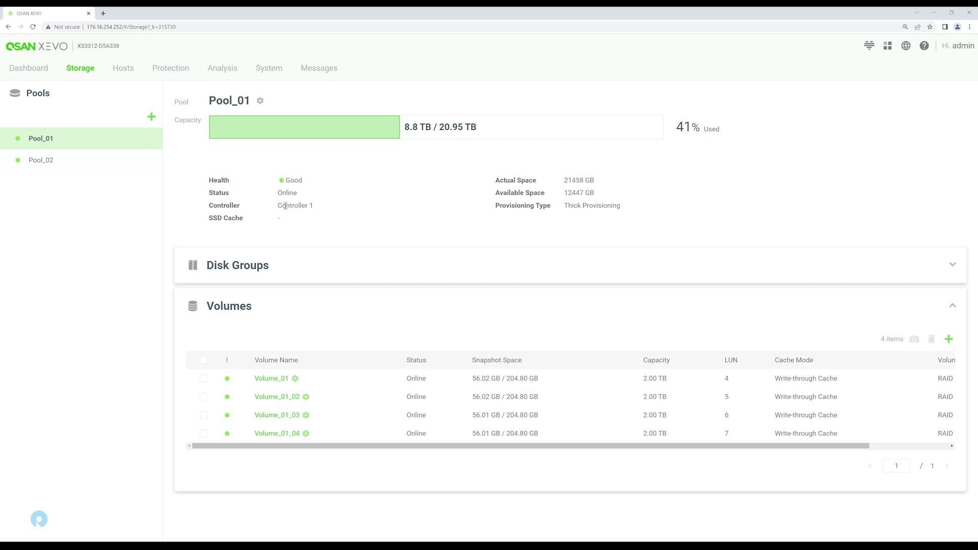
{"action": "left_click", "coordinate": [97, 159]}
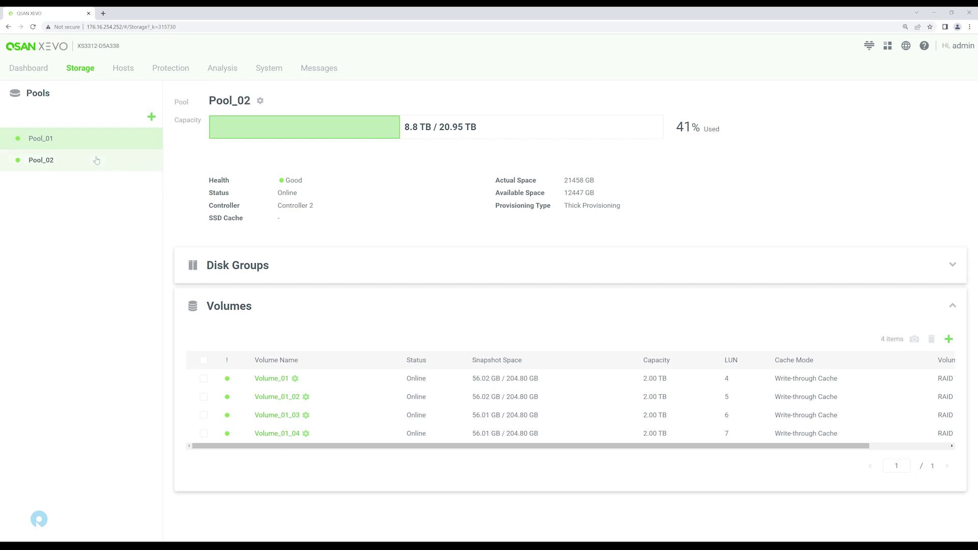
{"action": "triple_click", "coordinate": [312, 206]}
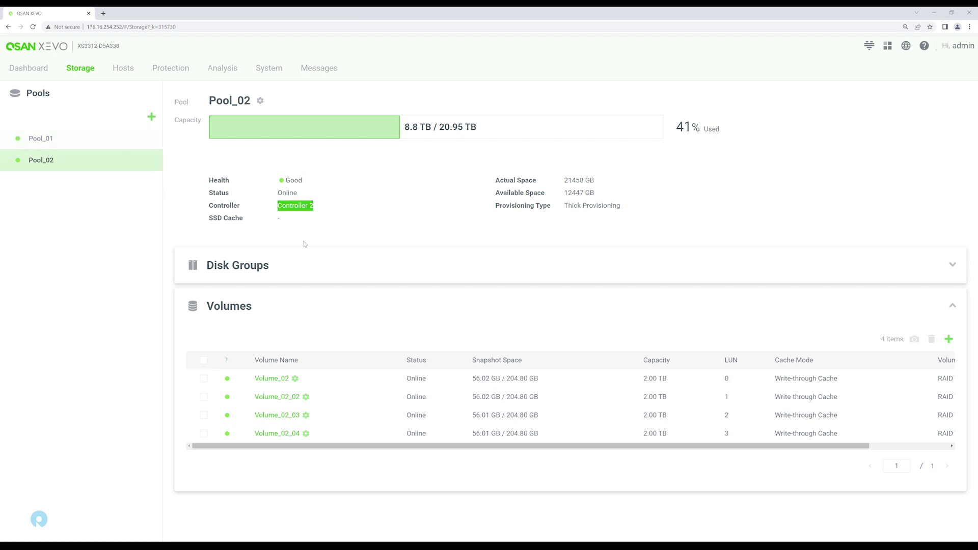
{"action": "left_click", "coordinate": [64, 139]}
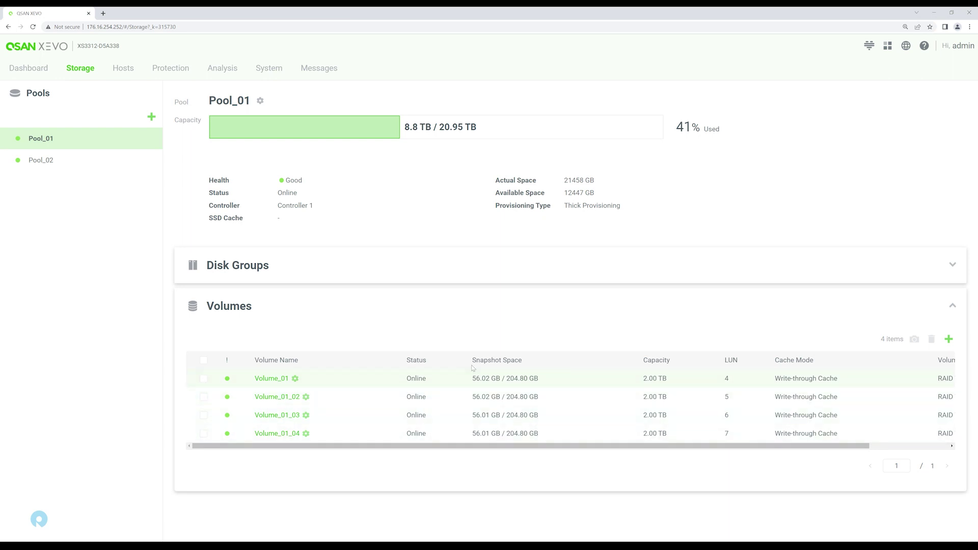
{"action": "left_click", "coordinate": [296, 379]}
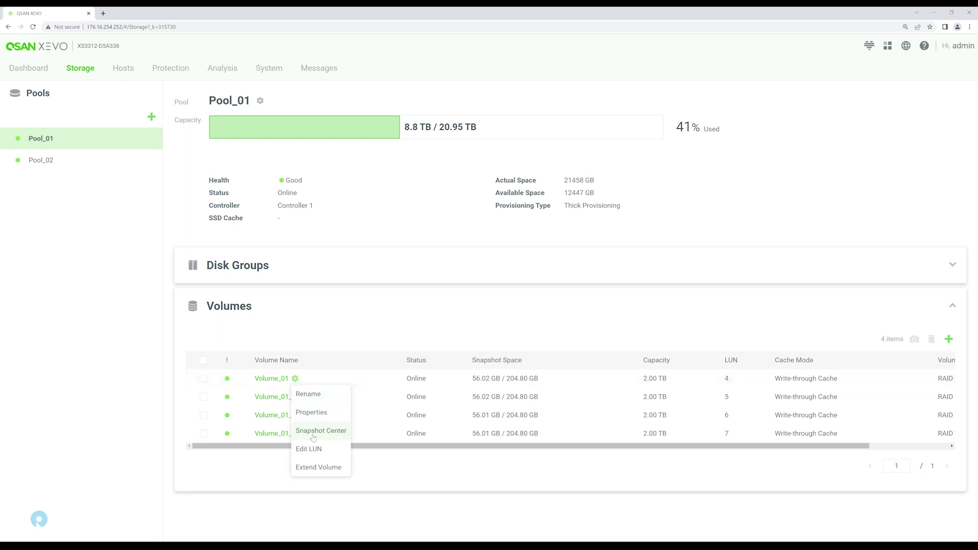
{"action": "left_click", "coordinate": [317, 414]}
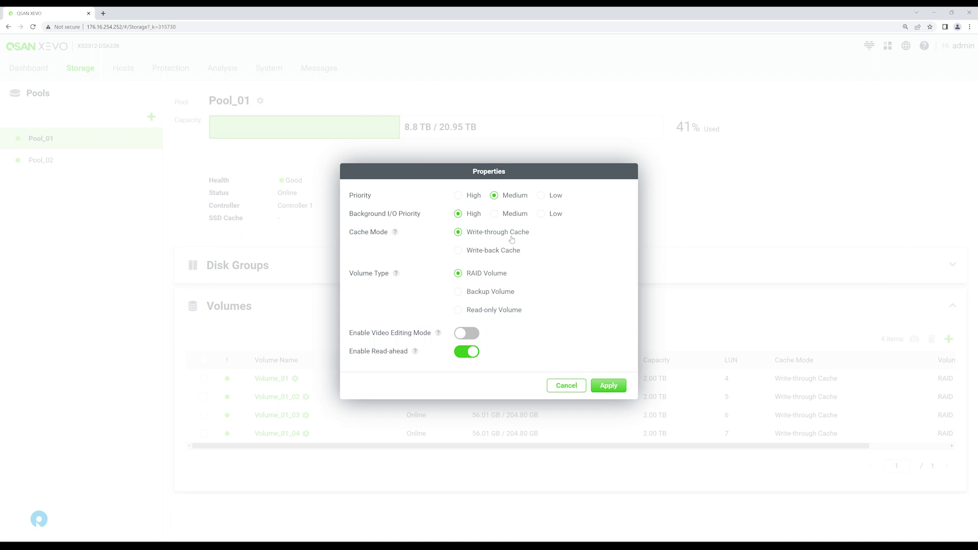
{"action": "left_click", "coordinate": [568, 391]}
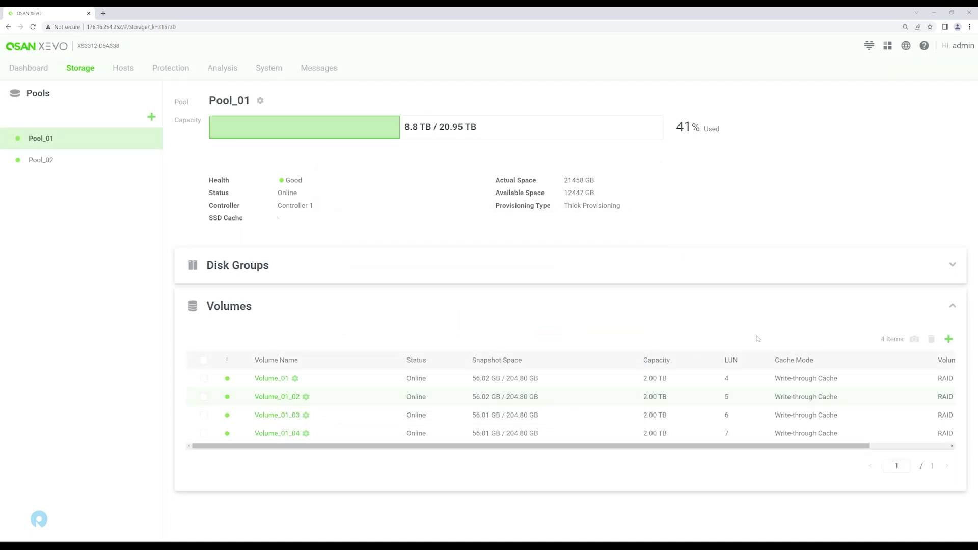
Start a new volume Volume_03 in Pool_01 with 12447 GB capacity and 512-byte blocks
{"action": "left_click", "coordinate": [948, 339]}
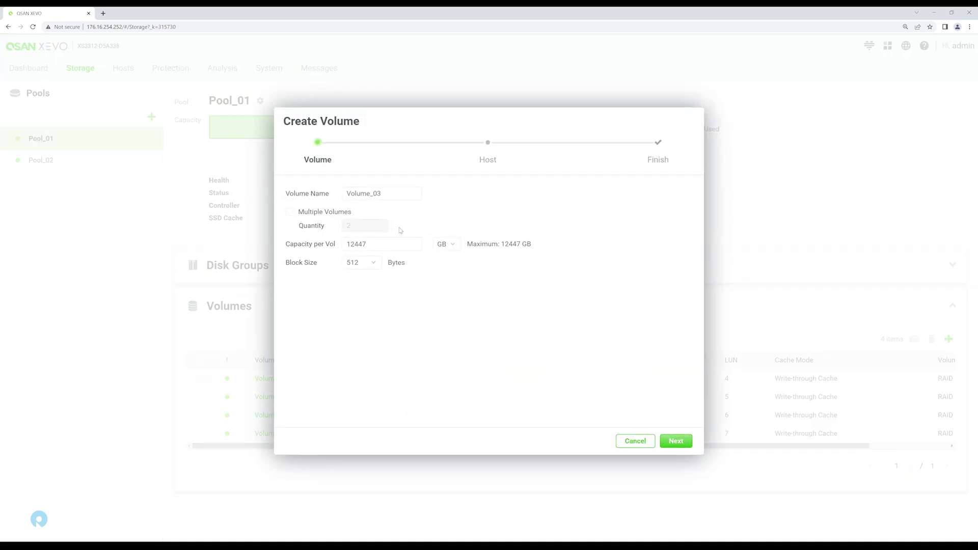
{"action": "left_click", "coordinate": [394, 196]}
{"action": "left_click", "coordinate": [446, 245]}
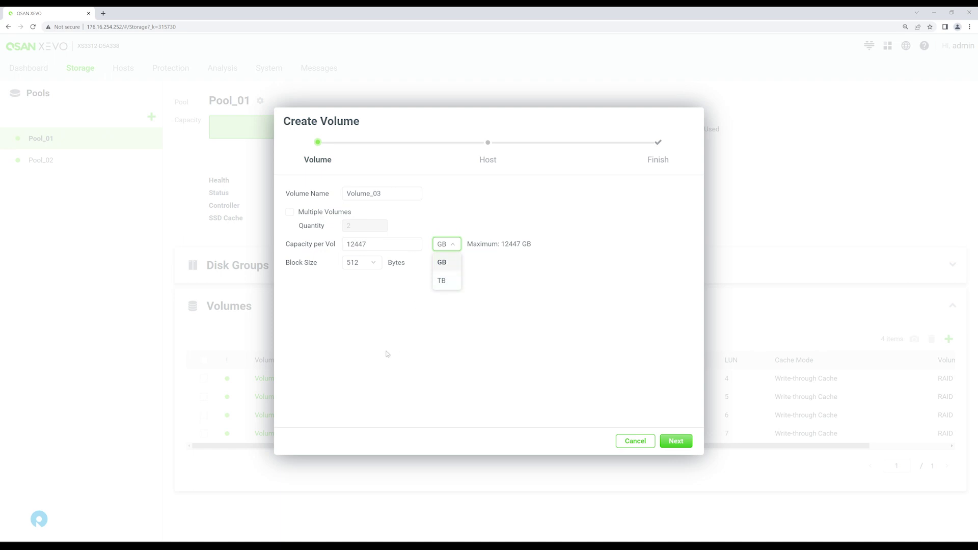
{"action": "left_click", "coordinate": [356, 266]}
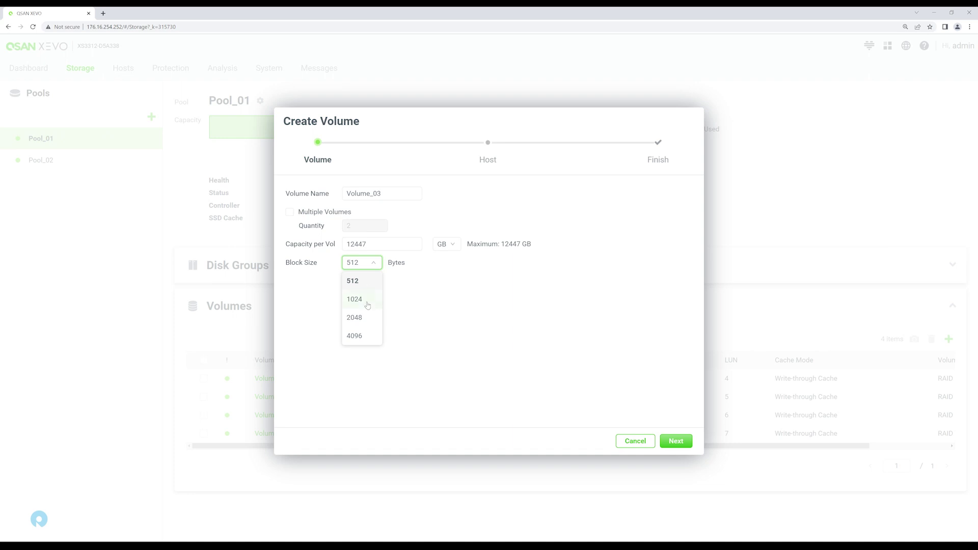
{"action": "left_click", "coordinate": [443, 306]}
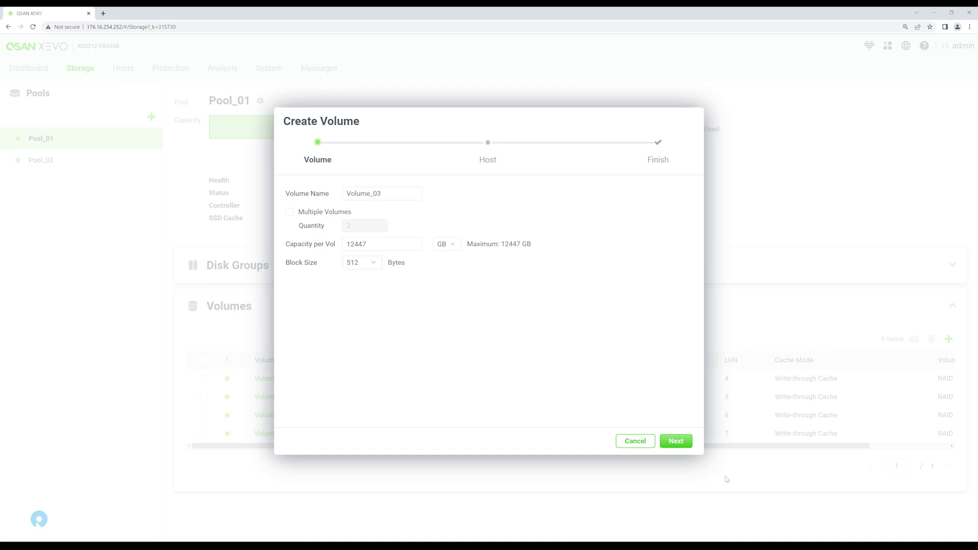
Restrict the volume's access to the SR_Lab host group and create it
{"action": "left_click", "coordinate": [677, 445]}
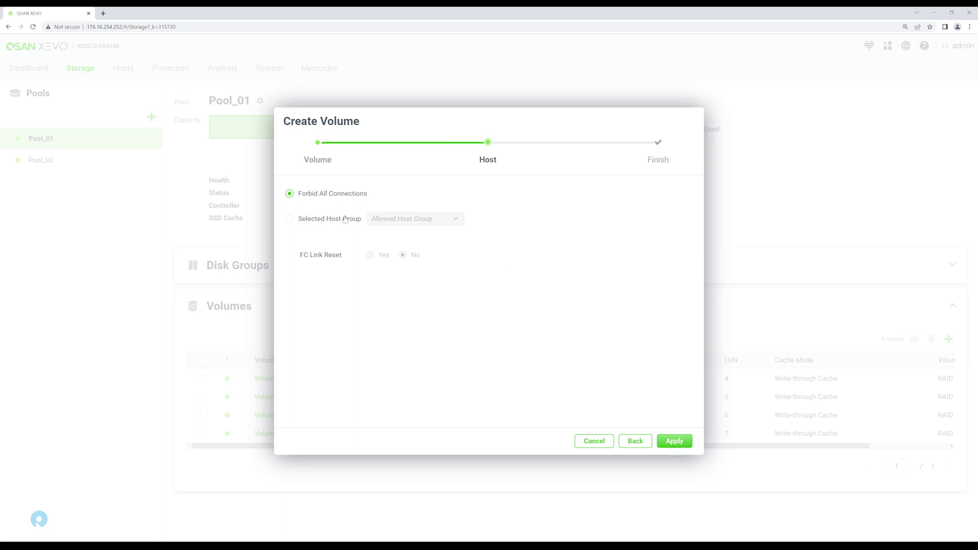
{"action": "left_click", "coordinate": [327, 222]}
{"action": "left_click", "coordinate": [381, 222]}
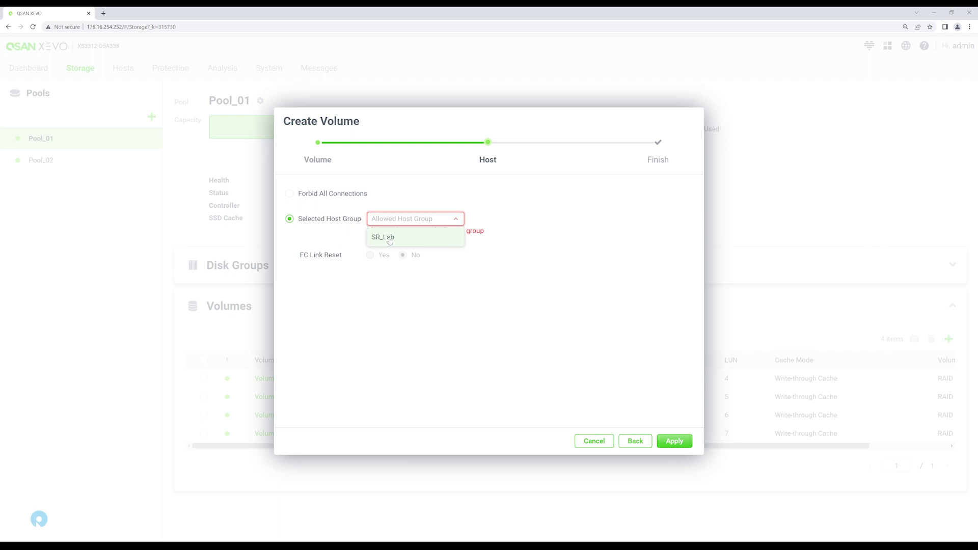
{"action": "left_click", "coordinate": [390, 237]}
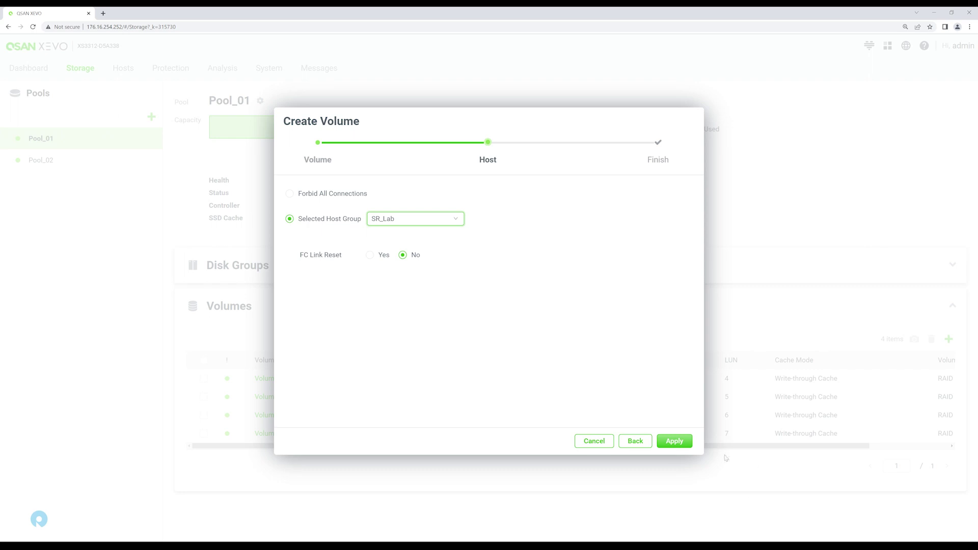
{"action": "left_click", "coordinate": [673, 441]}
{"action": "left_click", "coordinate": [674, 442]}
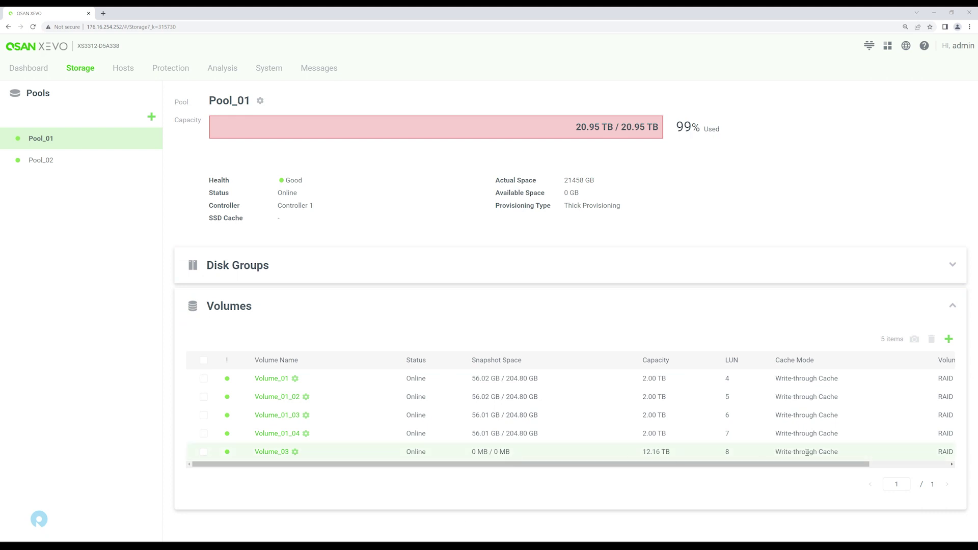
{"action": "left_click", "coordinate": [203, 452]}
{"action": "left_click", "coordinate": [931, 338]}
{"action": "left_click", "coordinate": [667, 311]}
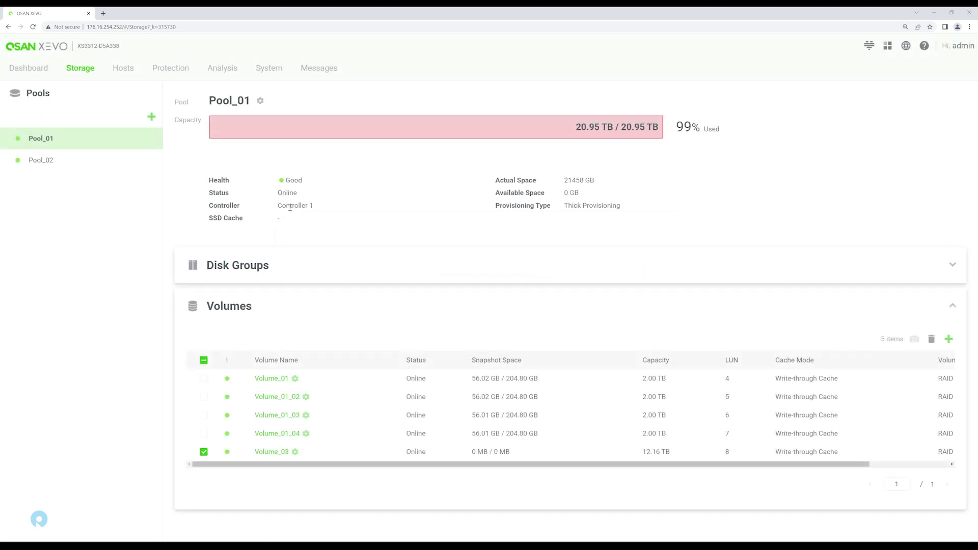
{"action": "left_click", "coordinate": [122, 70]}
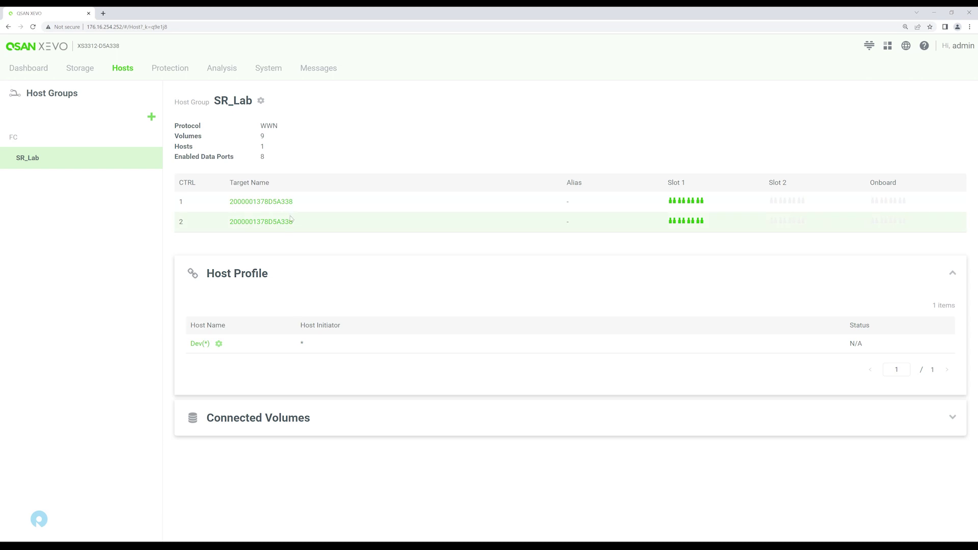
Expand the SR_Lab host group's Connected Volumes and scroll through its nine volumes
{"action": "left_click", "coordinate": [248, 416]}
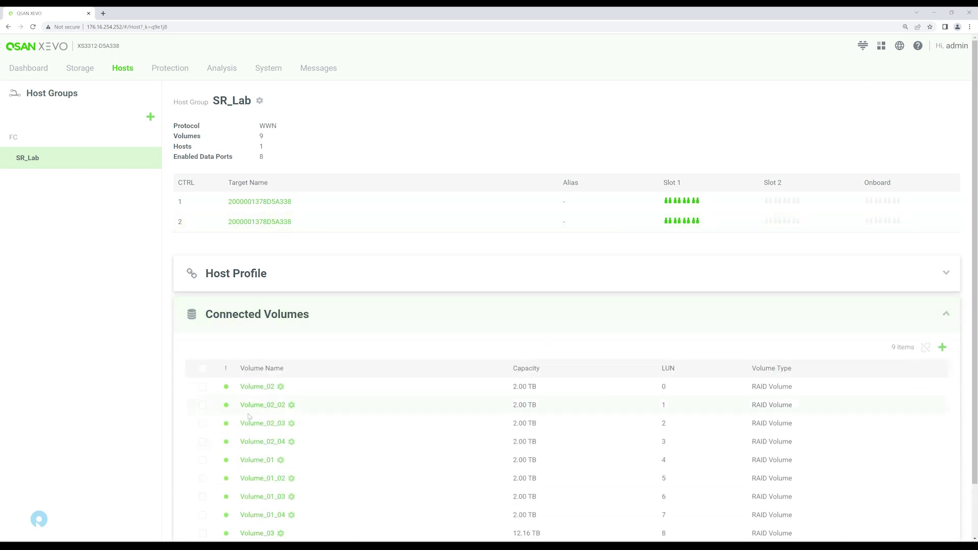
{"action": "scroll", "coordinate": [255, 389], "scroll_direction": "down", "scroll_amount": 2}
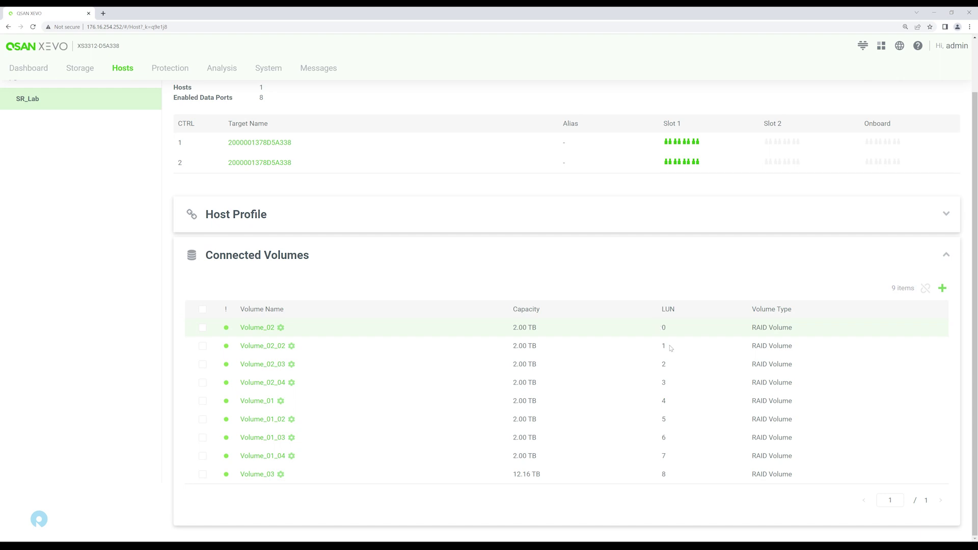
{"action": "scroll", "coordinate": [479, 235], "scroll_direction": "up", "scroll_amount": 3}
{"action": "left_click", "coordinate": [165, 71]}
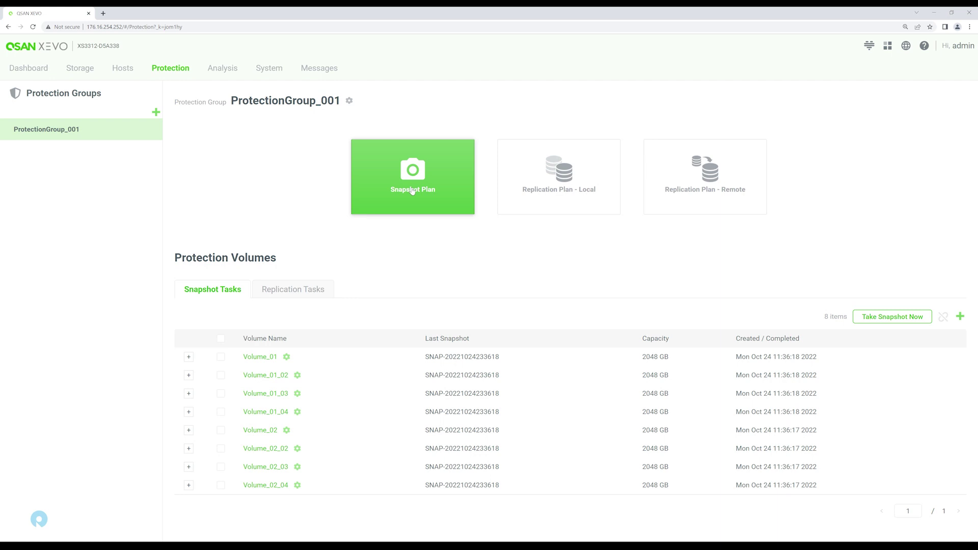
{"action": "left_click", "coordinate": [210, 76]}
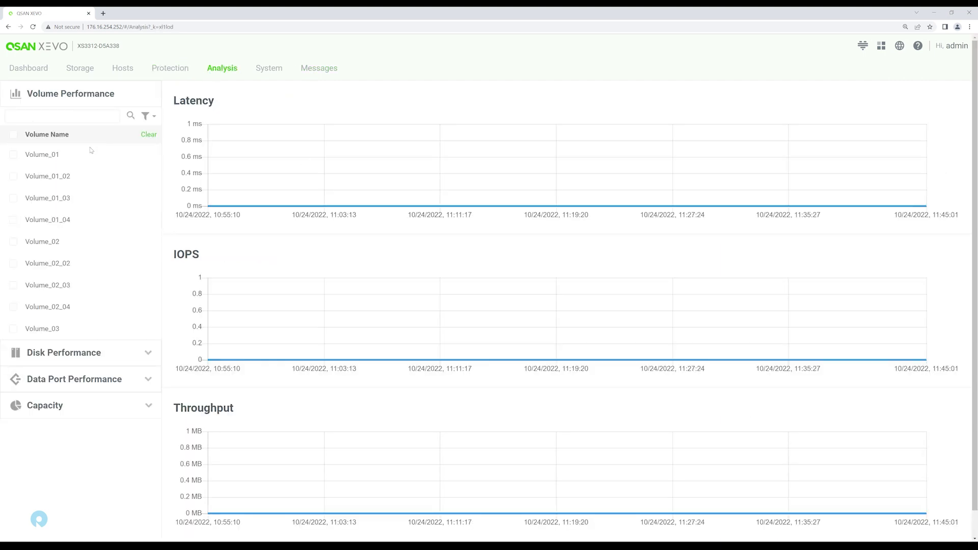
Tick Volume_01 under Volume Performance to chart its latency, IOPS and throughput
{"action": "left_click", "coordinate": [14, 157]}
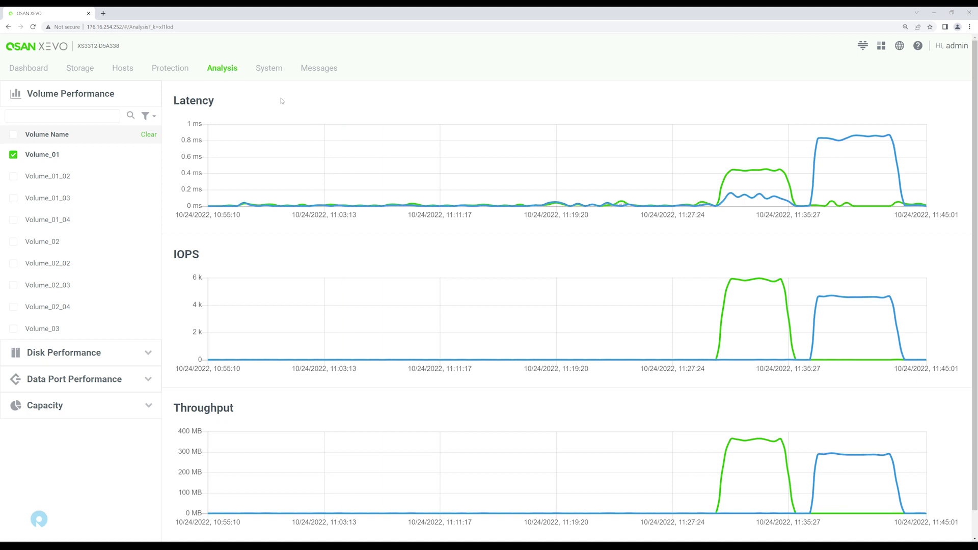
Open the XS3312-D5A338 Arrays view, check disk slots 1–3 details and inspect the rear ports
{"action": "left_click", "coordinate": [268, 69]}
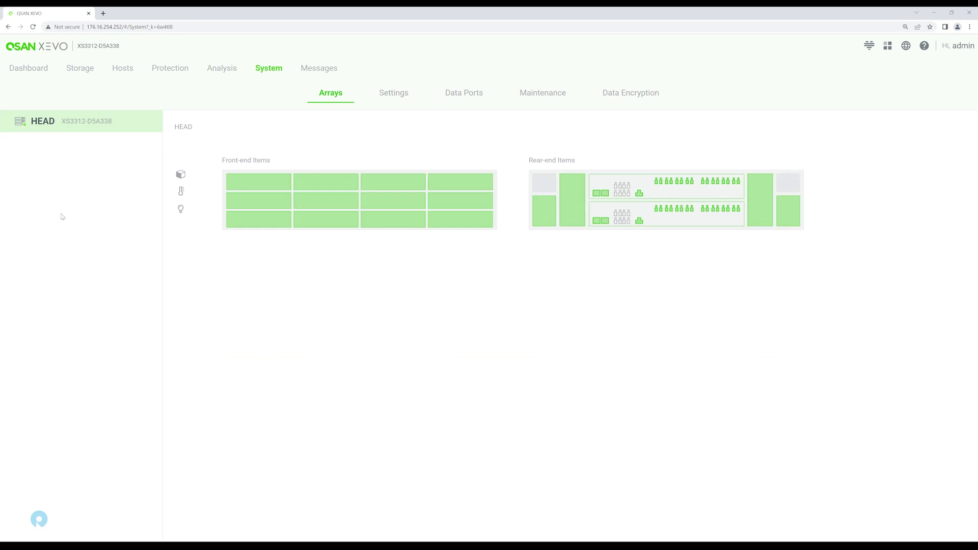
{"action": "left_click", "coordinate": [257, 189]}
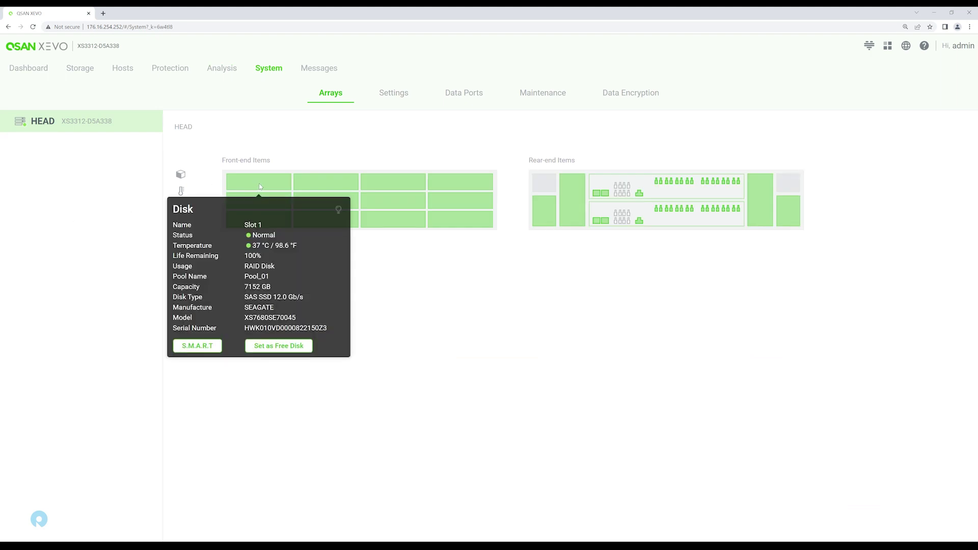
{"action": "left_click", "coordinate": [318, 187]}
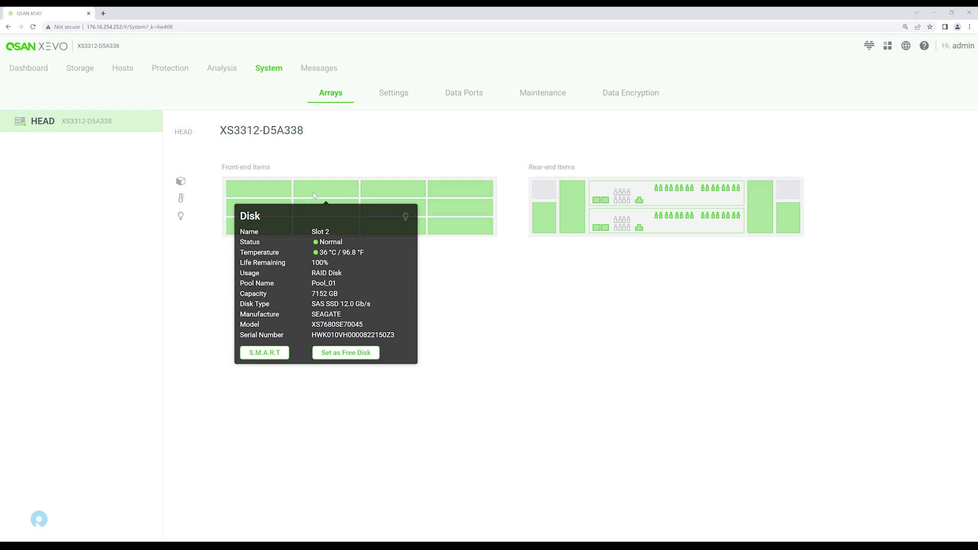
{"action": "left_click", "coordinate": [373, 185]}
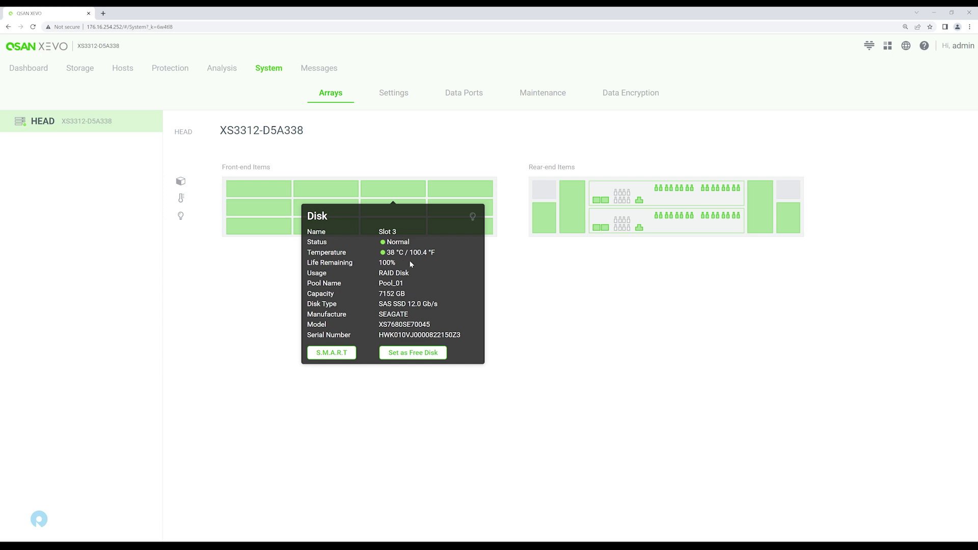
{"action": "mouse_move", "coordinate": [550, 224]}
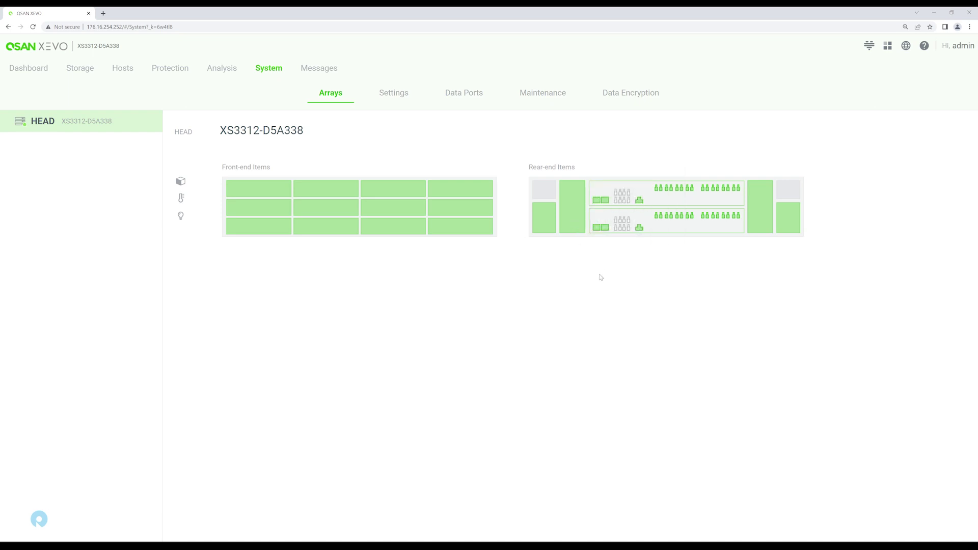
{"action": "mouse_move", "coordinate": [594, 202]}
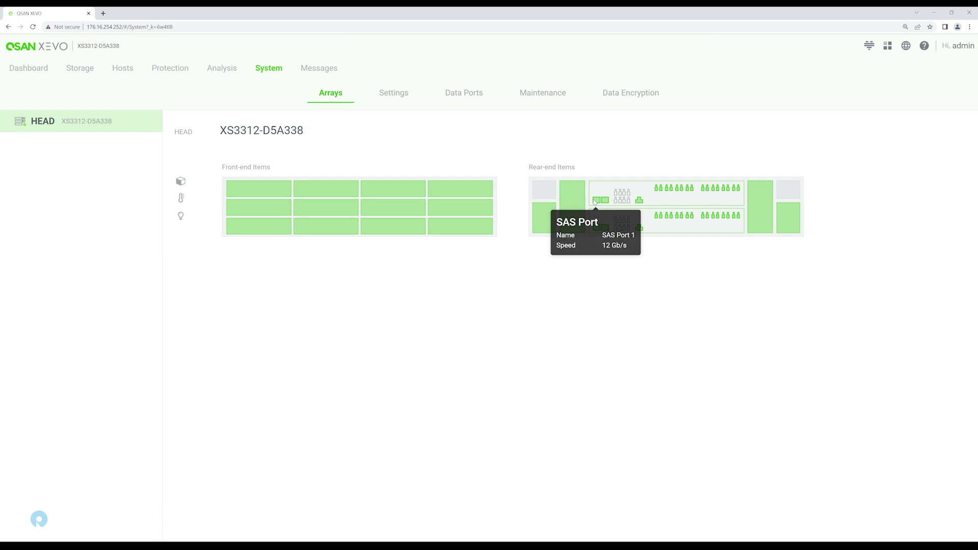
{"action": "mouse_move", "coordinate": [641, 203]}
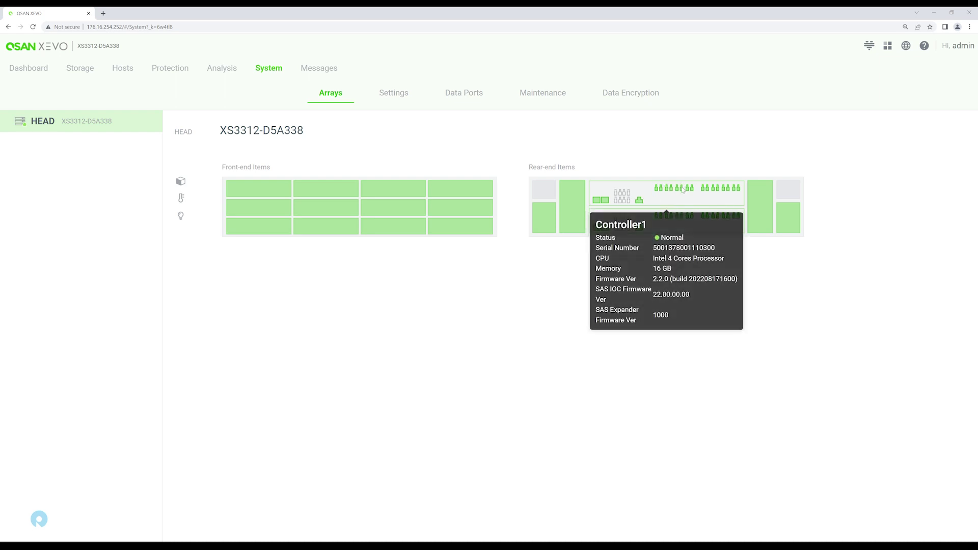
{"action": "mouse_move", "coordinate": [686, 189]}
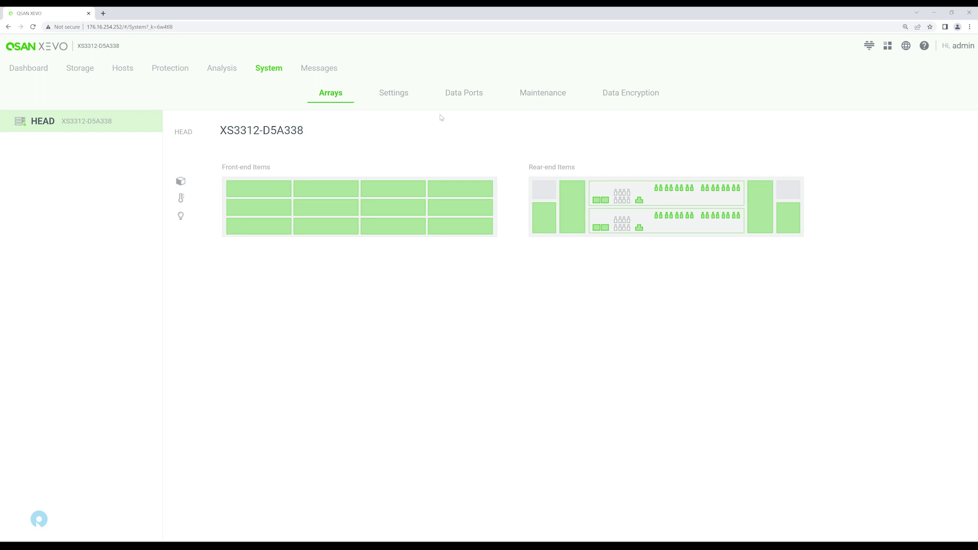
Open System Settings and expand General Settings, Configuration Backup and Management Port network settings
{"action": "left_click", "coordinate": [382, 98]}
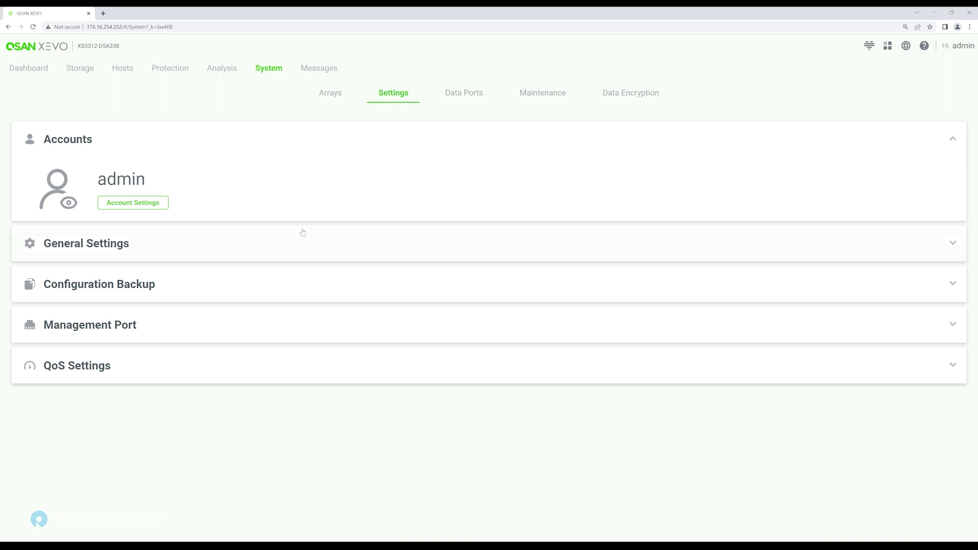
{"action": "left_click", "coordinate": [298, 254]}
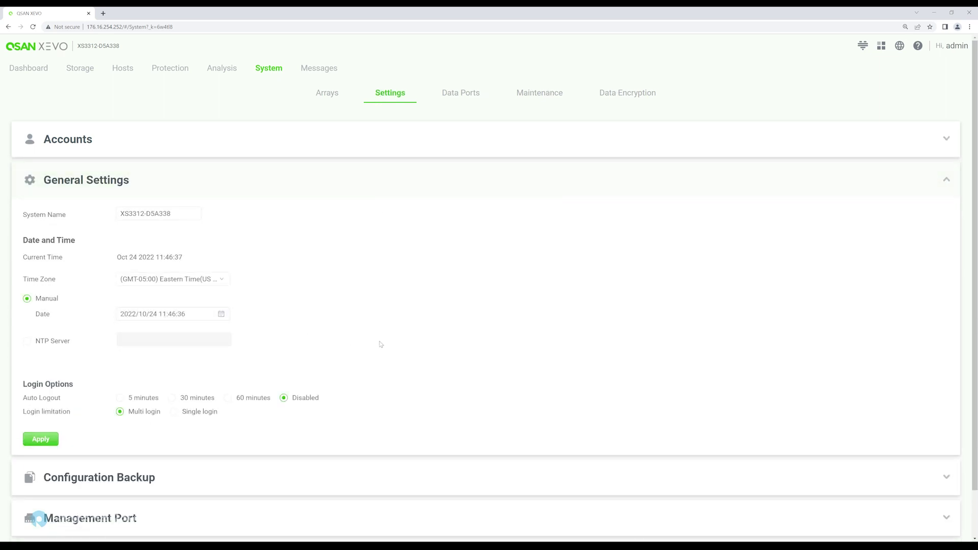
{"action": "left_click", "coordinate": [306, 486]}
{"action": "left_click", "coordinate": [294, 350]}
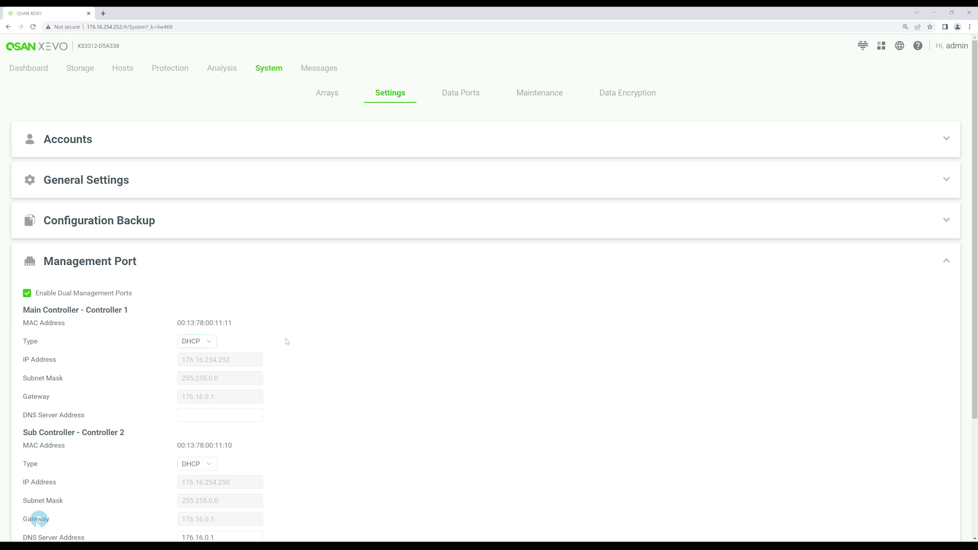
{"action": "scroll", "coordinate": [285, 342], "scroll_direction": "down", "scroll_amount": 2}
{"action": "scroll", "coordinate": [285, 344], "scroll_direction": "down", "scroll_amount": 1}
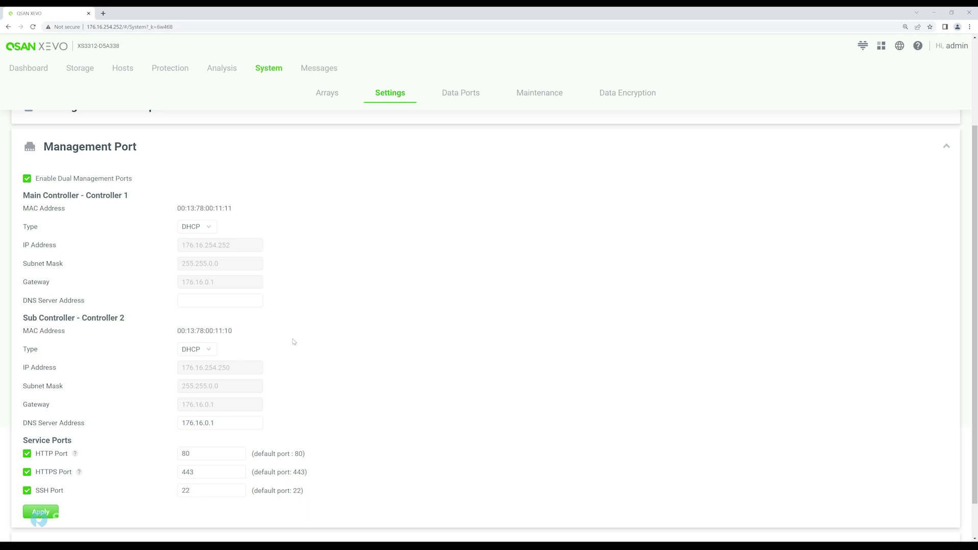
Show the Data Ports overview and scroll through the iSCSI Ports table
{"action": "left_click", "coordinate": [452, 91]}
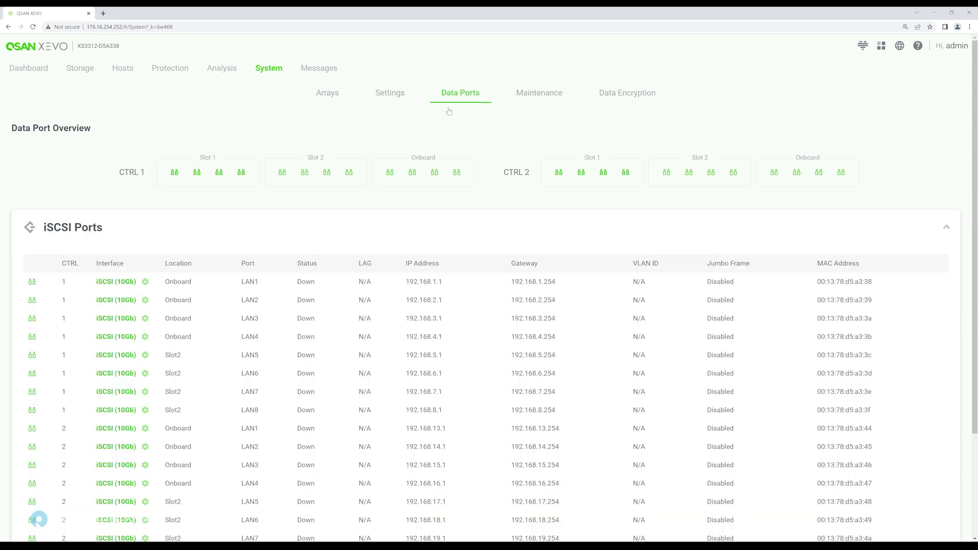
{"action": "scroll", "coordinate": [418, 267], "scroll_direction": "down", "scroll_amount": 3}
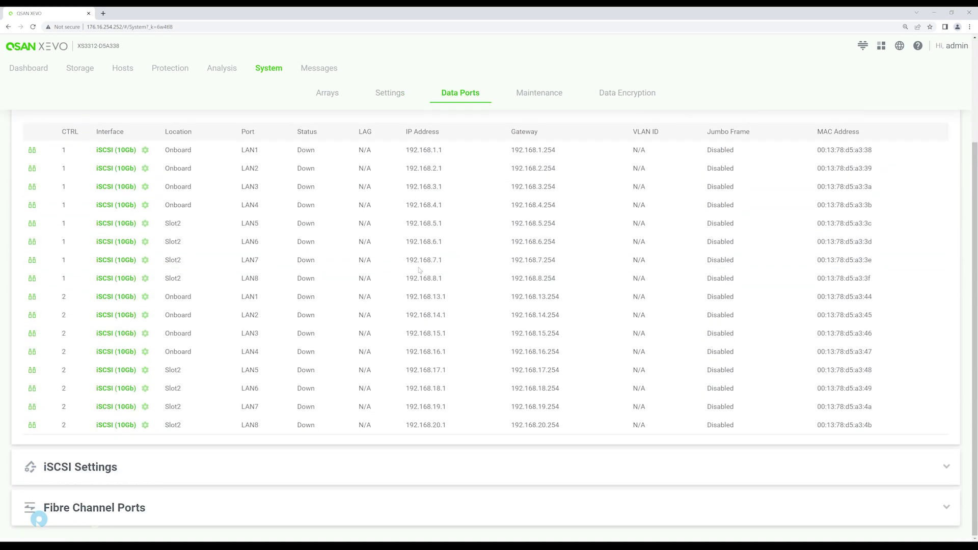
{"action": "scroll", "coordinate": [419, 271], "scroll_direction": "up", "scroll_amount": 3}
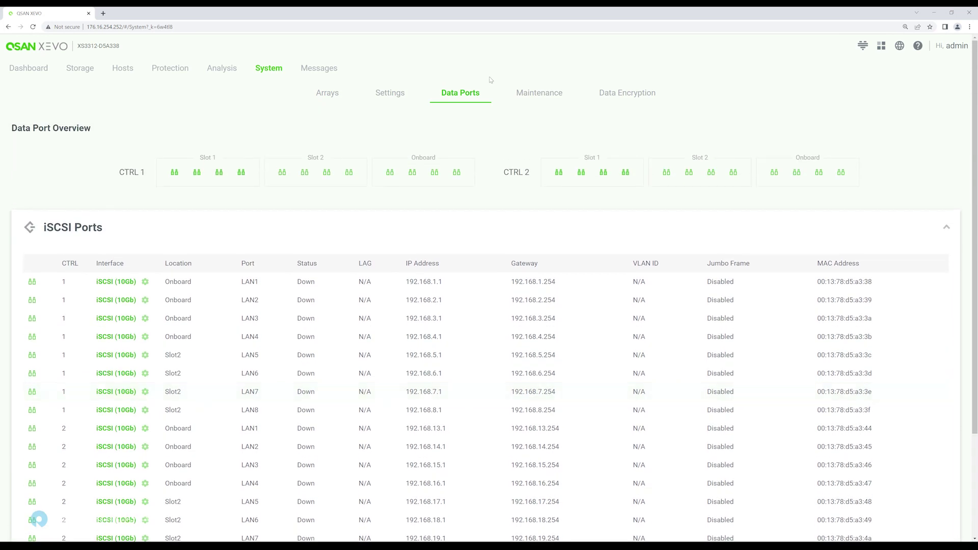
Open Maintenance and expand Firmware and Disk Services for read-error clearing and disk firmware updates
{"action": "left_click", "coordinate": [541, 97]}
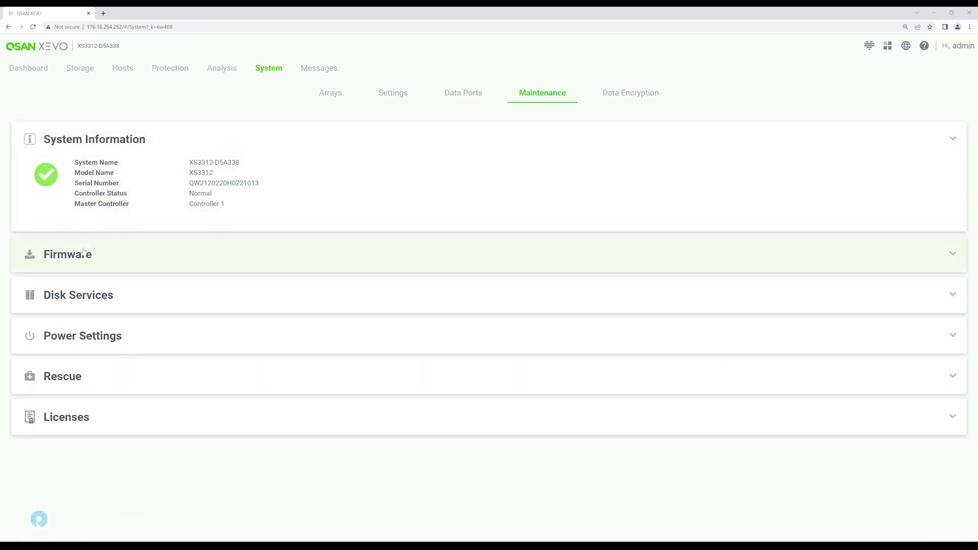
{"action": "left_click", "coordinate": [121, 254]}
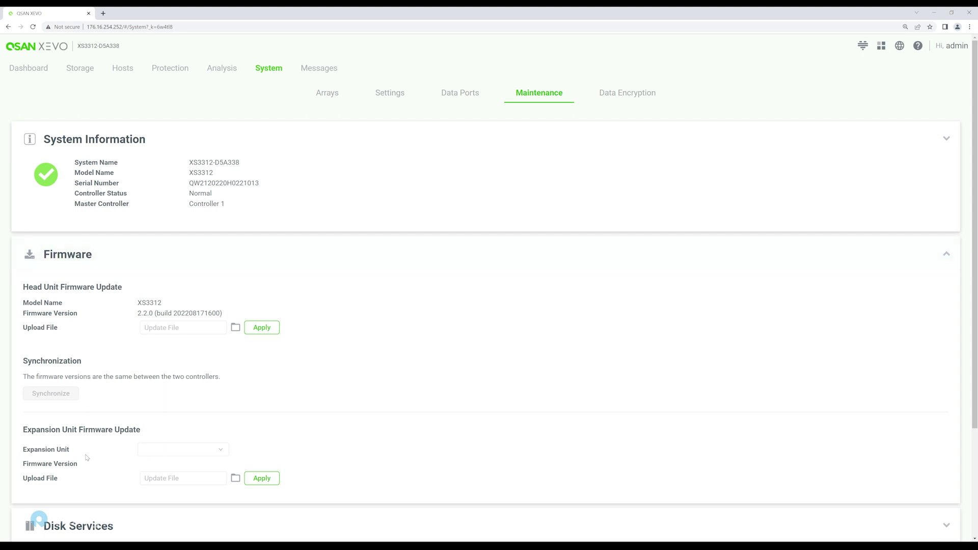
{"action": "scroll", "coordinate": [135, 448], "scroll_direction": "down", "scroll_amount": 1}
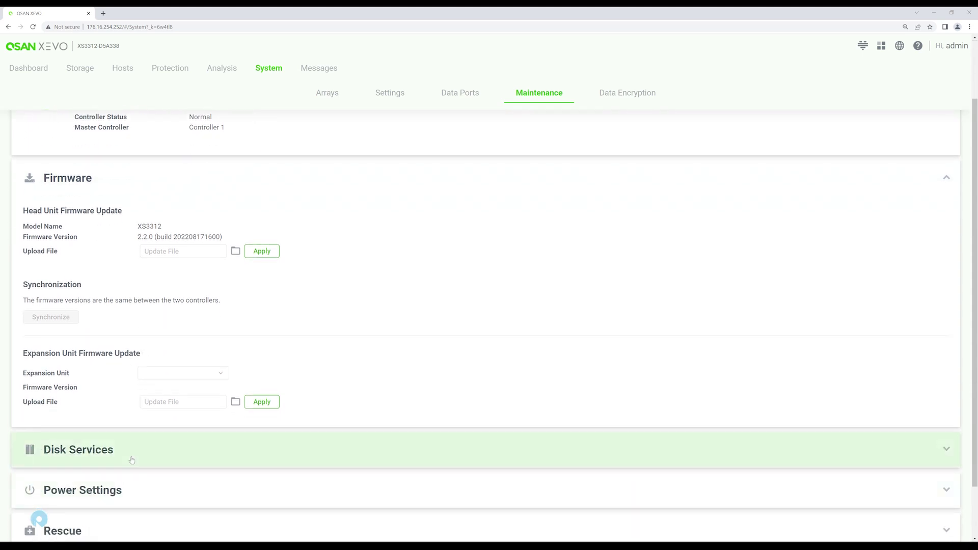
{"action": "left_click", "coordinate": [131, 460]}
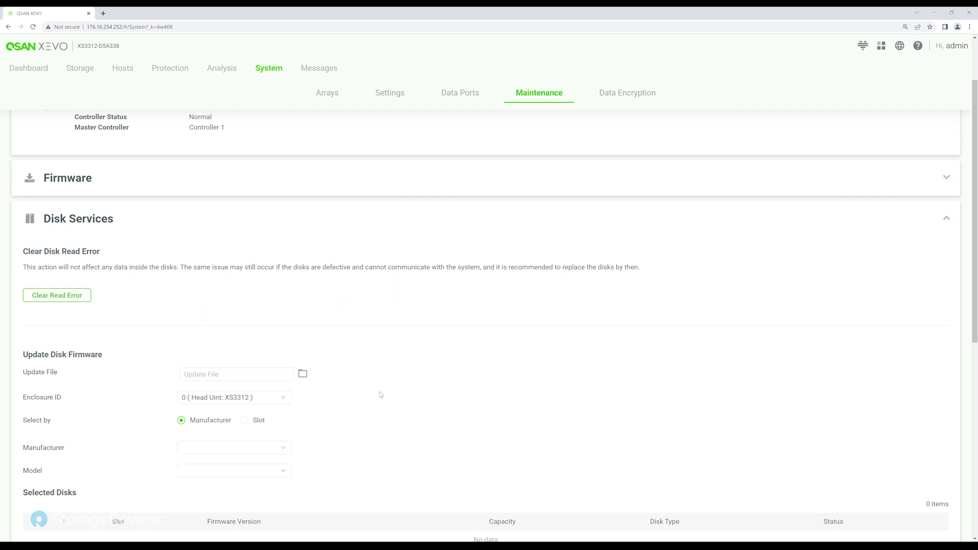